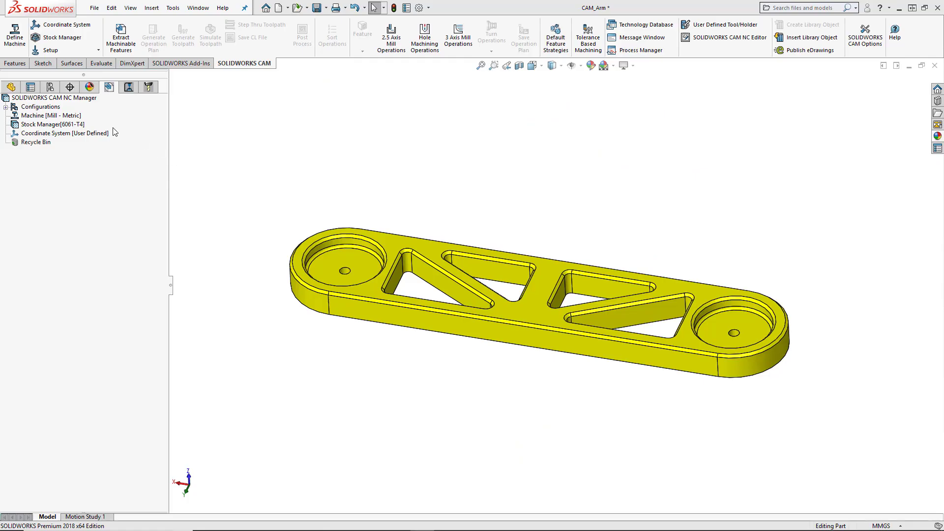
In CAM Options' Mill Features tab, enable the Face and Part perimeter feature types.
mouse_move(36, 129)
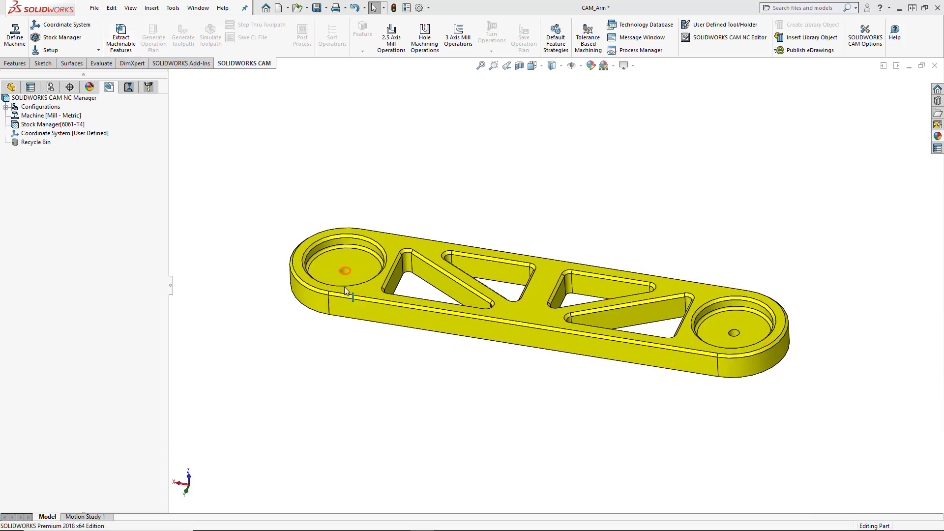
mouse_move(344, 287)
middle_down()
mouse_move(339, 358)
mouse_move(339, 295)
mouse_move(352, 322)
mouse_move(346, 295)
middle_up()
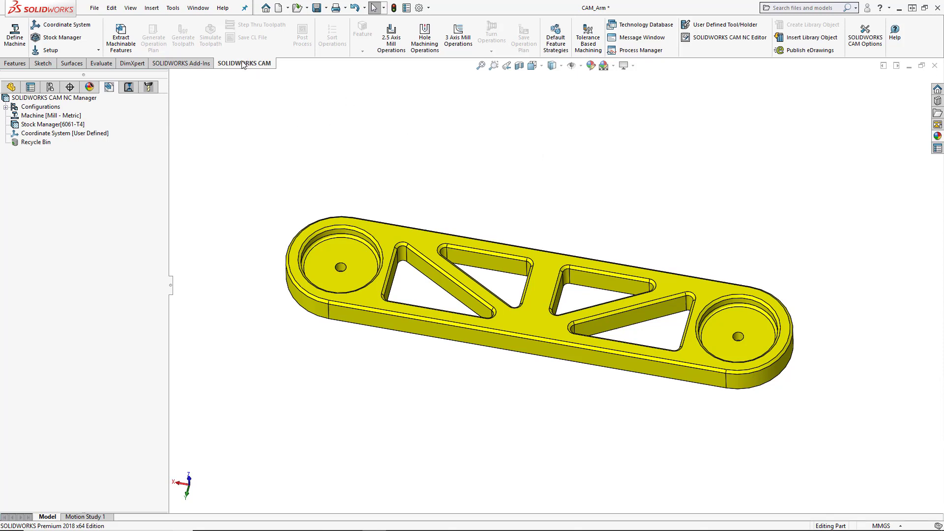
click(869, 46)
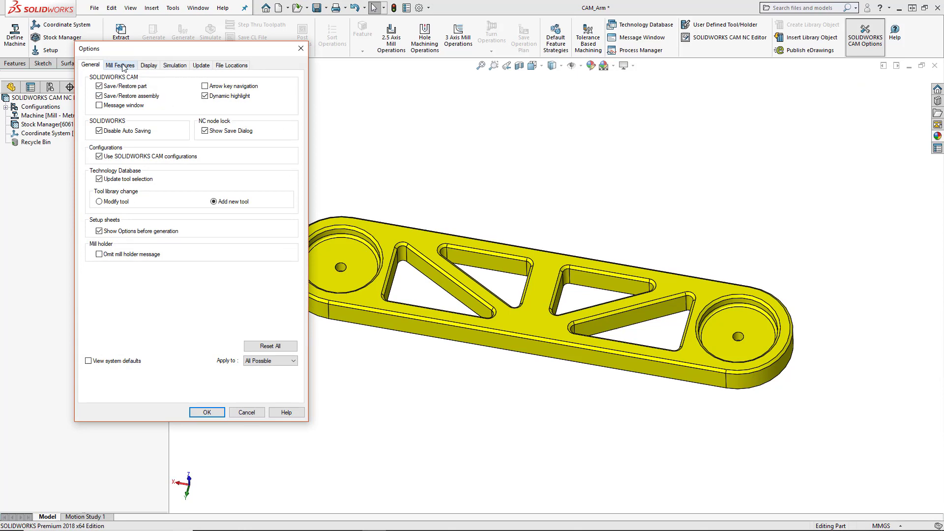
click(123, 65)
drag(141, 54, 114, 33)
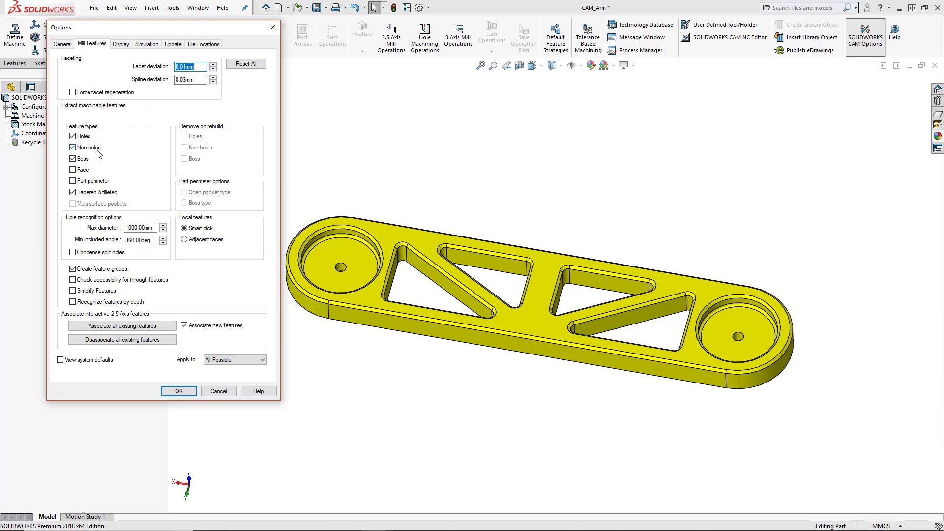
click(72, 170)
click(81, 182)
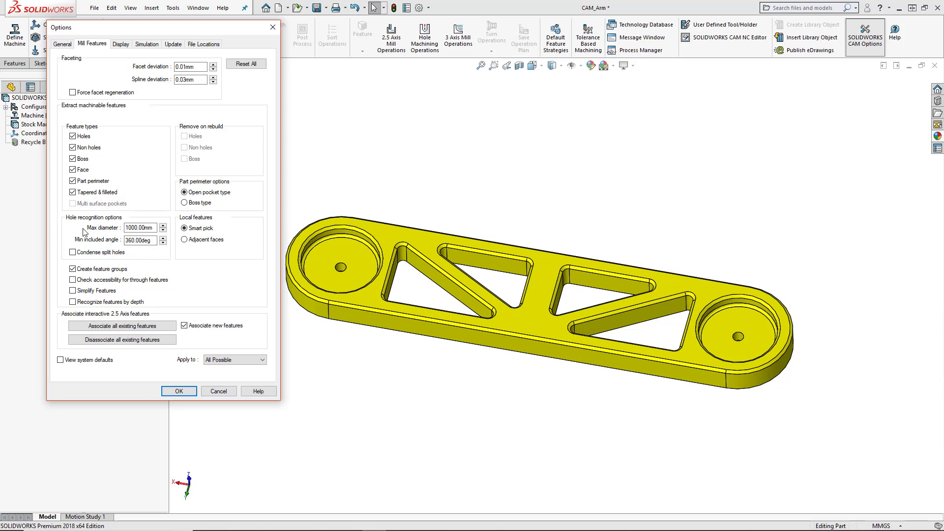
Change the hole Max diameter from 1000.00mm to 25 and apply the options with OK.
click(132, 228)
drag(153, 228, 110, 227)
text(25)
click(180, 391)
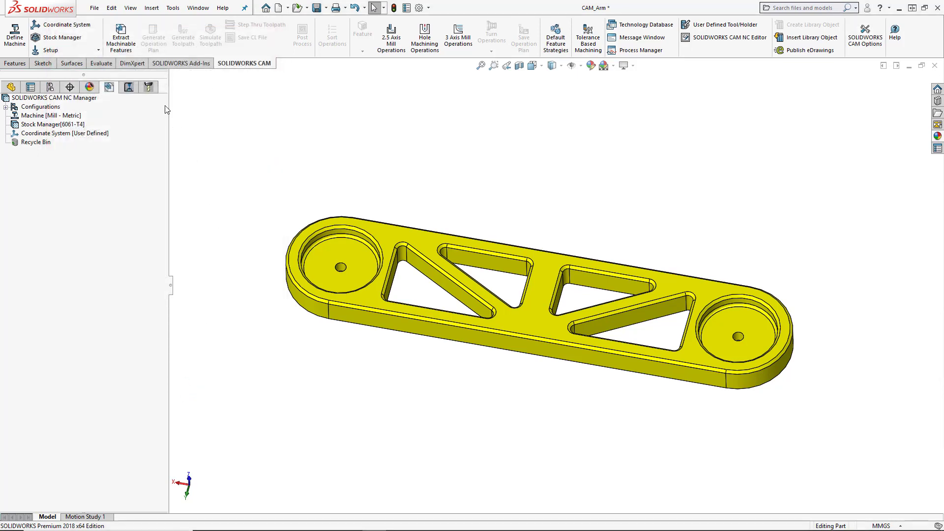
Extract machinable features and review Face Feature1 and the open perimeter pocket.
click(121, 45)
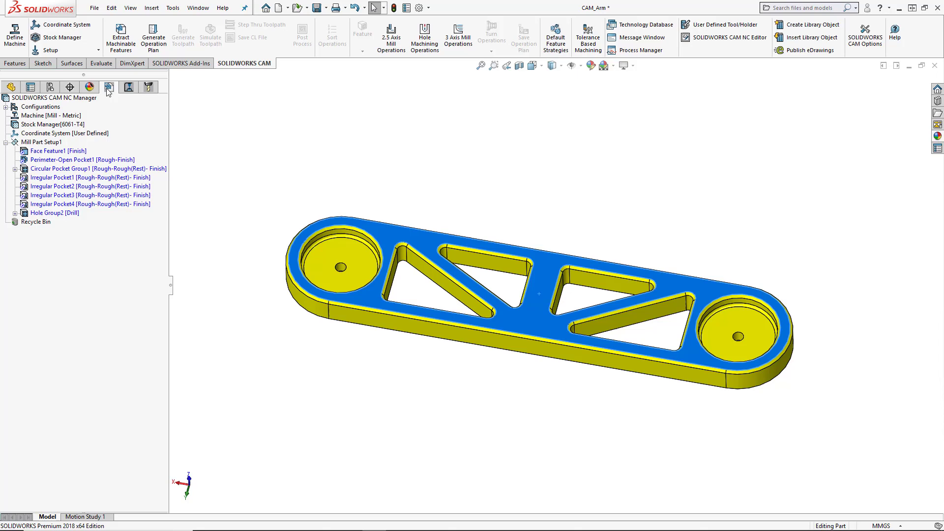
click(49, 152)
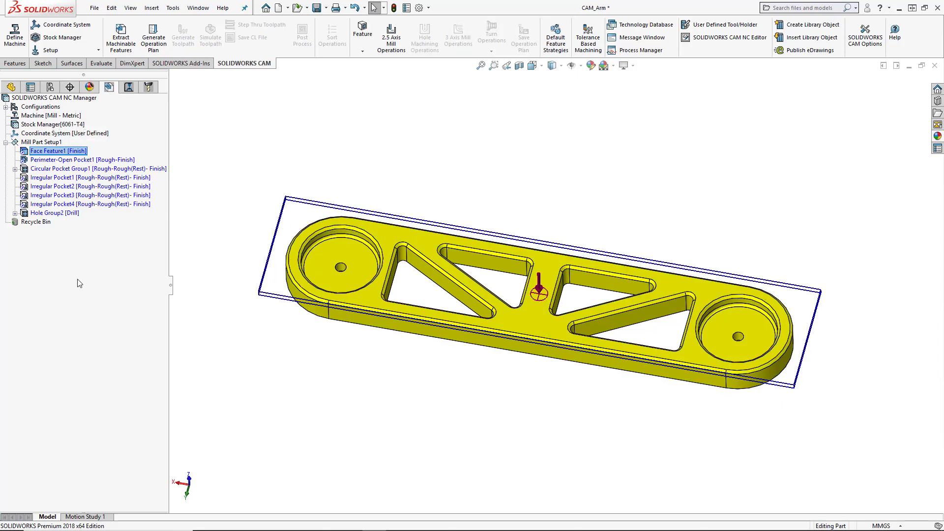
key(Down)
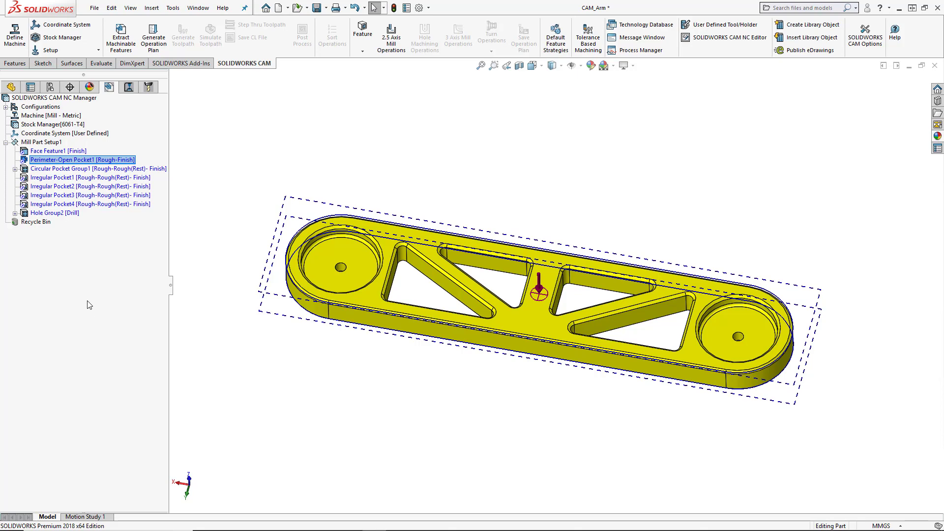
key(Down)
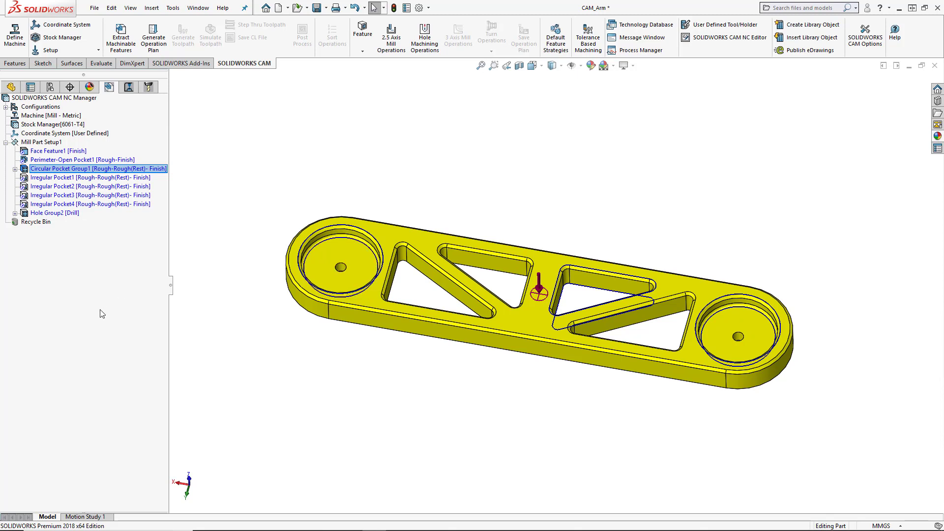
Inspect Circular Pocket Group1, the irregular pockets and Hole Group2's holes in the tree.
click(15, 169)
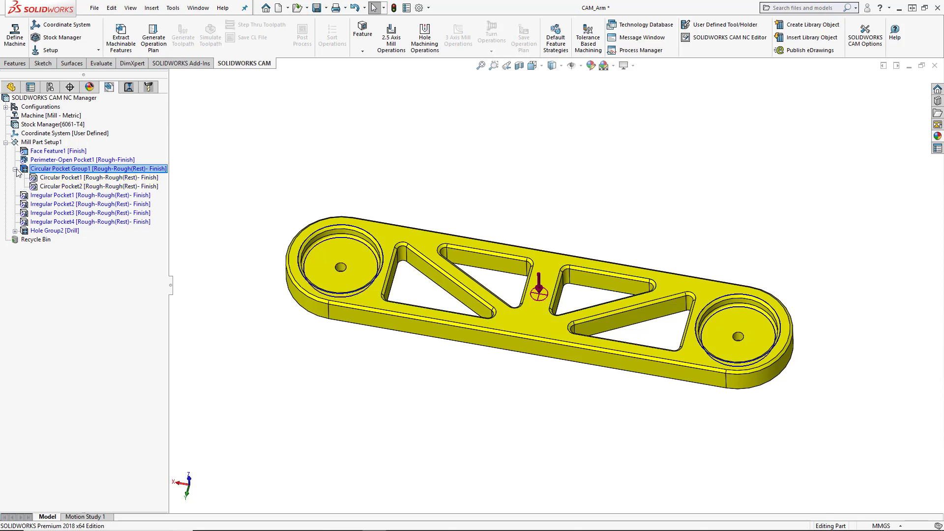
click(15, 169)
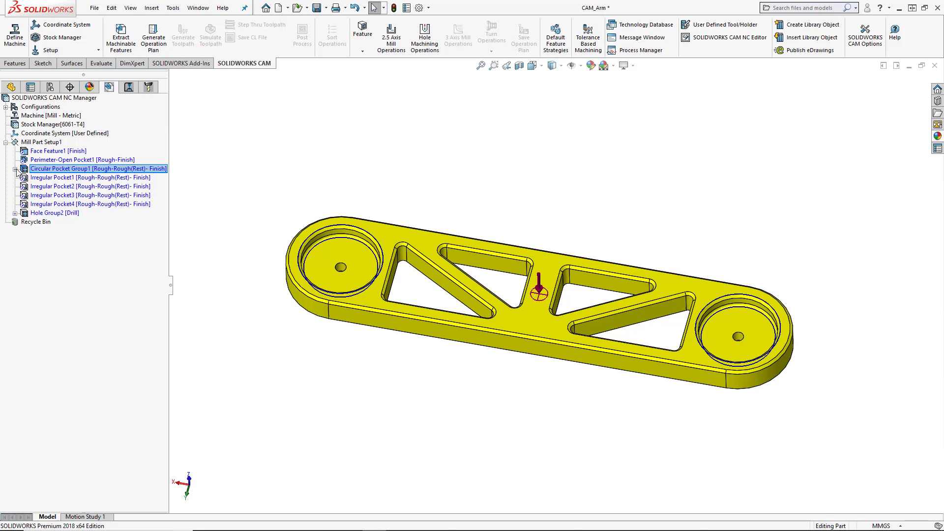
click(54, 178)
click(55, 195)
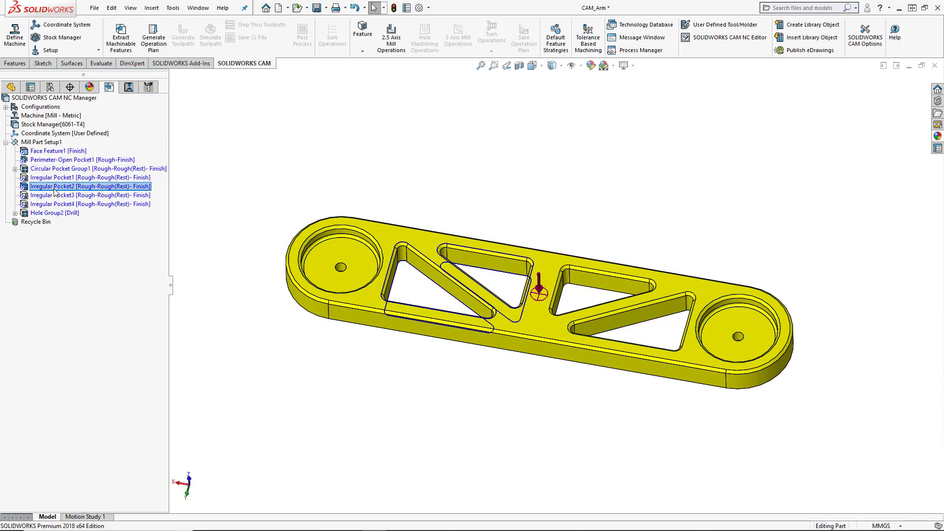
click(59, 212)
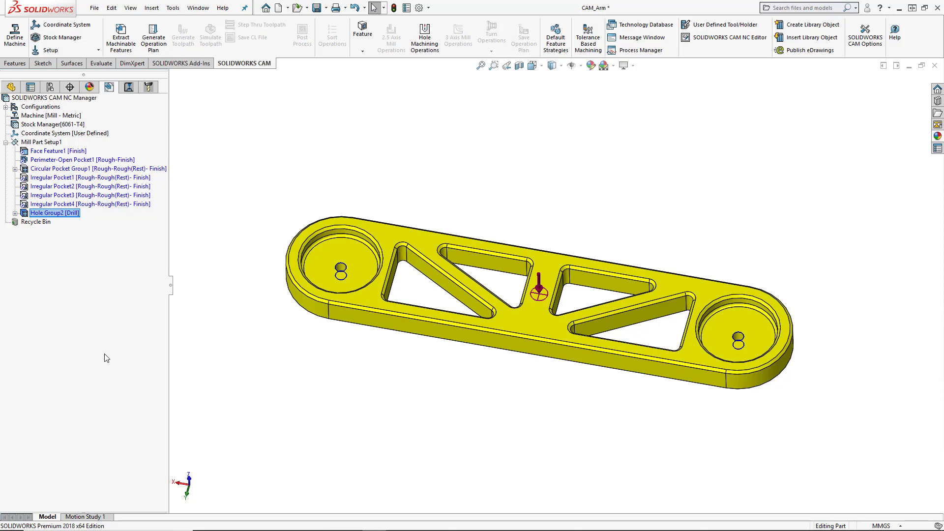
click(15, 213)
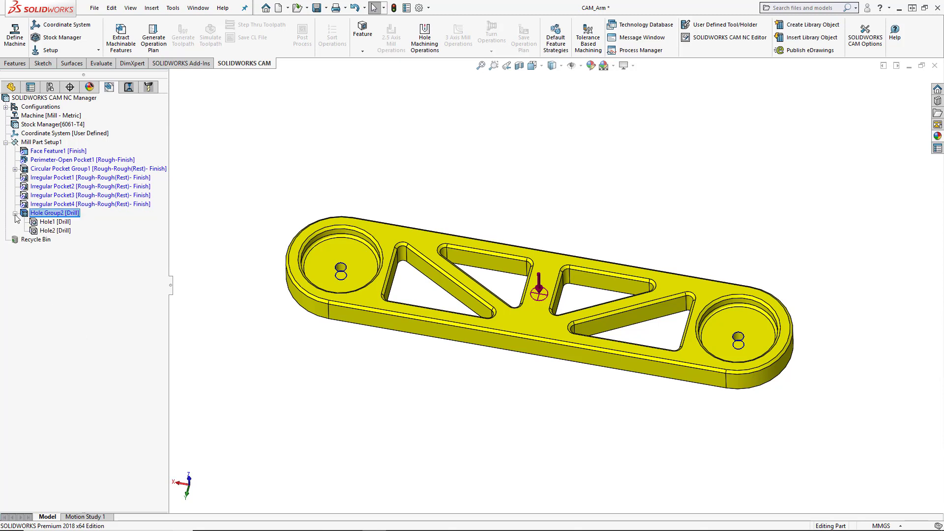
click(15, 213)
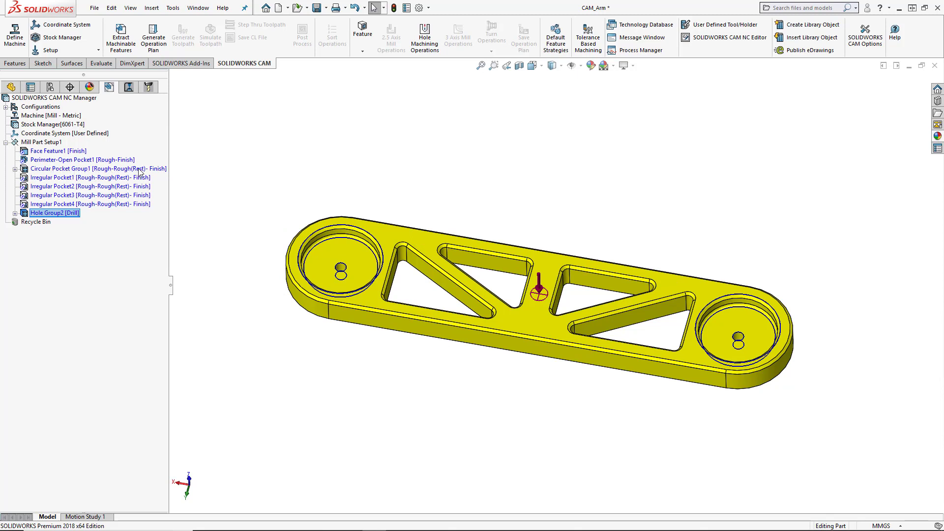
Switch Circular Pocket Group1's strategy from Rough-Rough(Rest)-Finish to Rough-Finish in its Parameters.
right_click(113, 169)
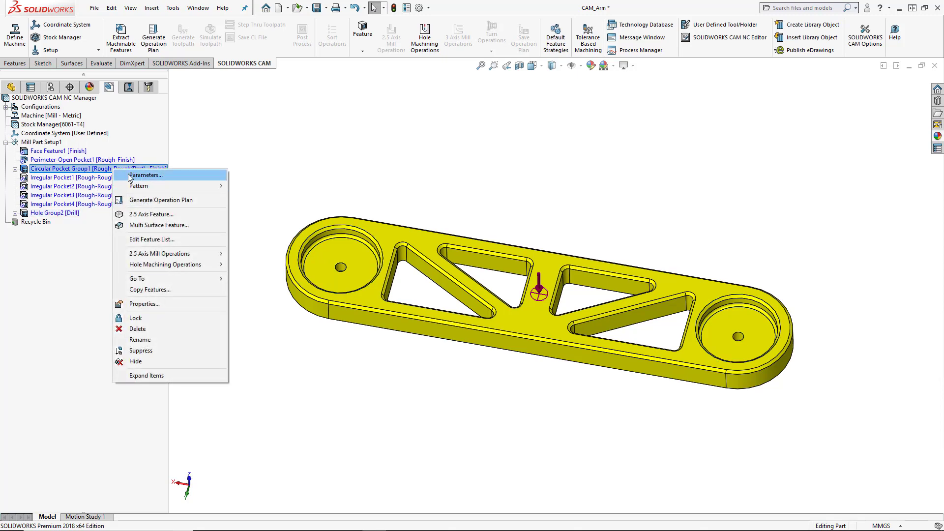
click(153, 177)
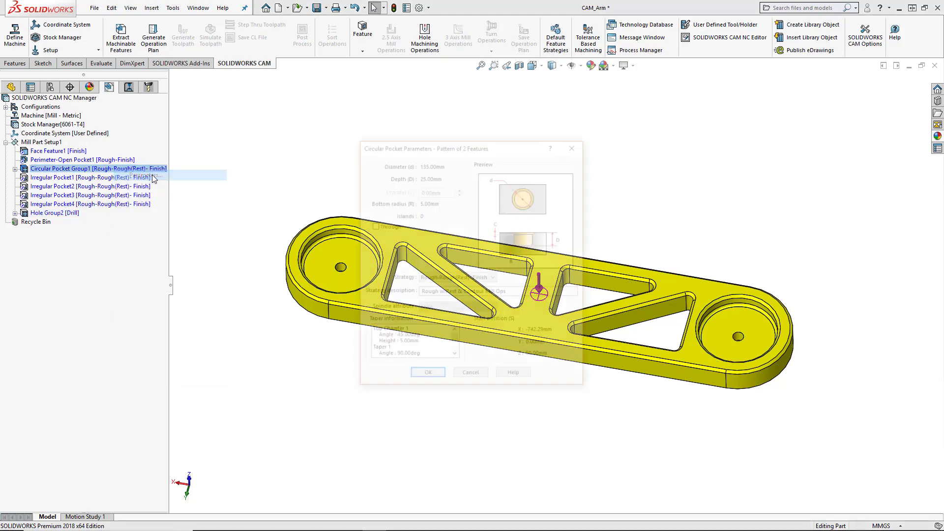
drag(407, 141, 239, 76)
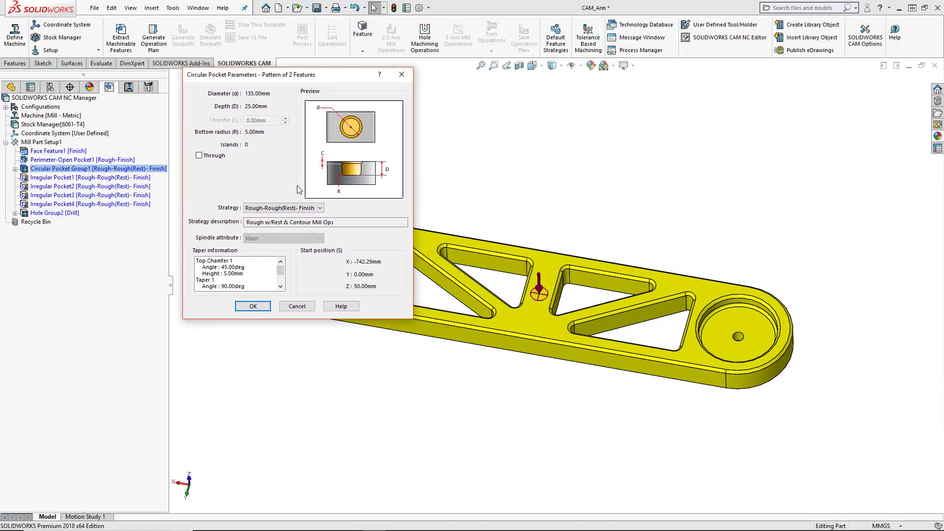
click(309, 208)
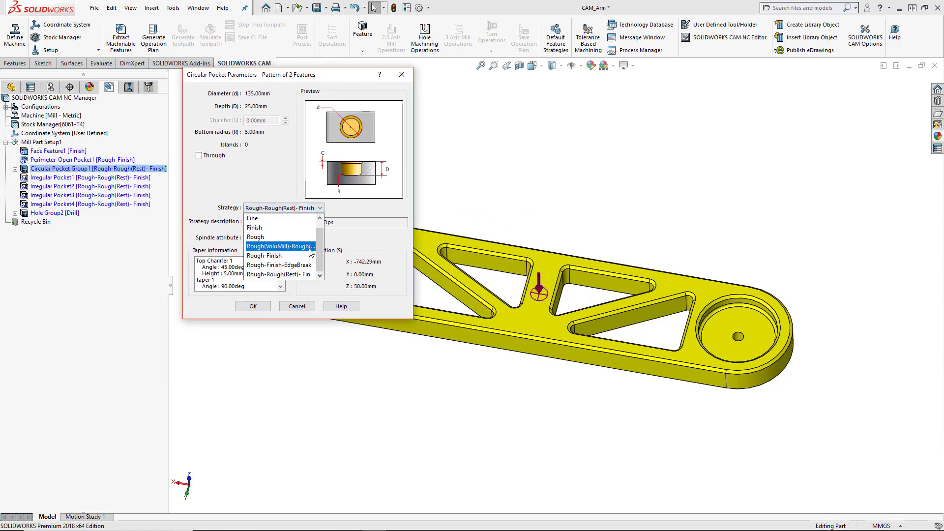
drag(323, 255, 322, 238)
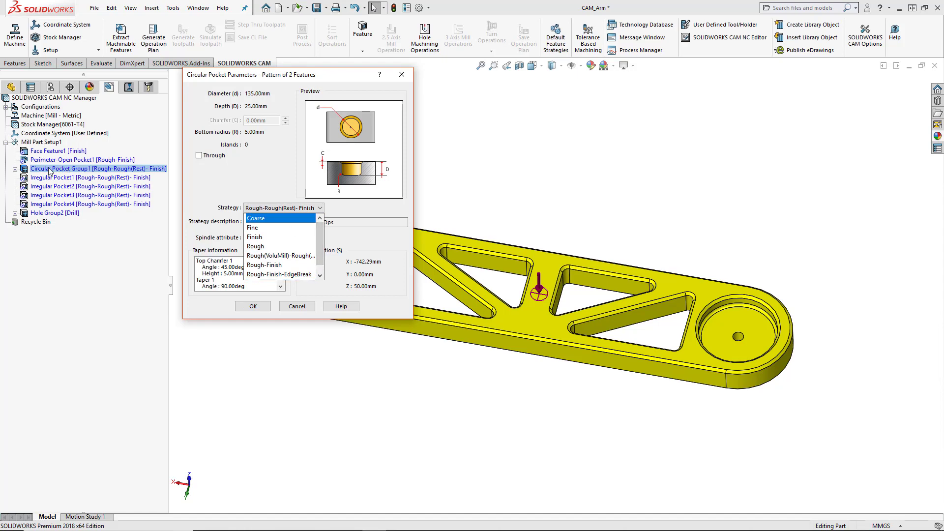
click(283, 266)
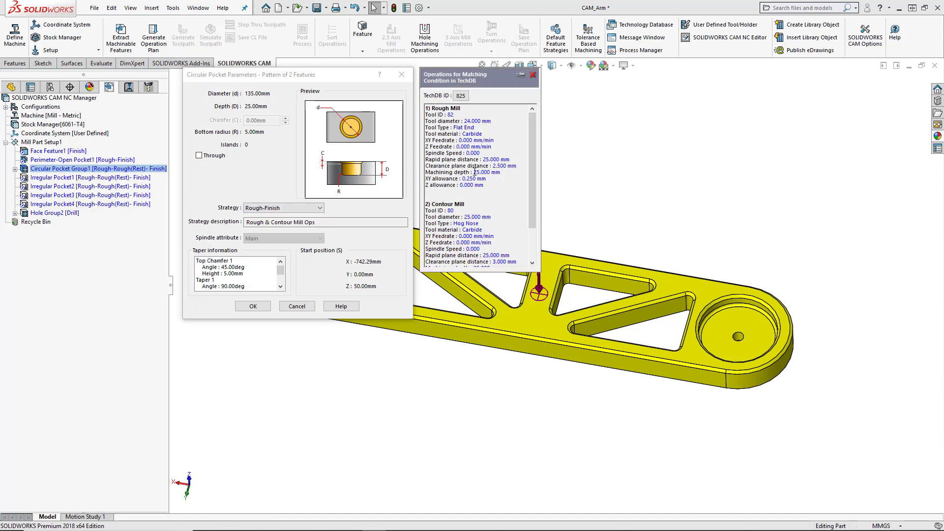
drag(534, 146, 535, 126)
click(295, 208)
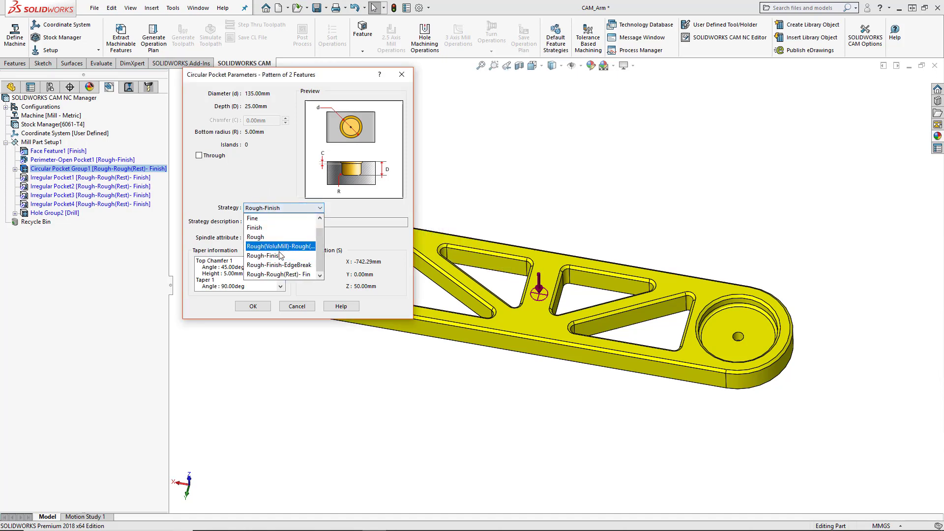
scroll(285, 244, up, 1)
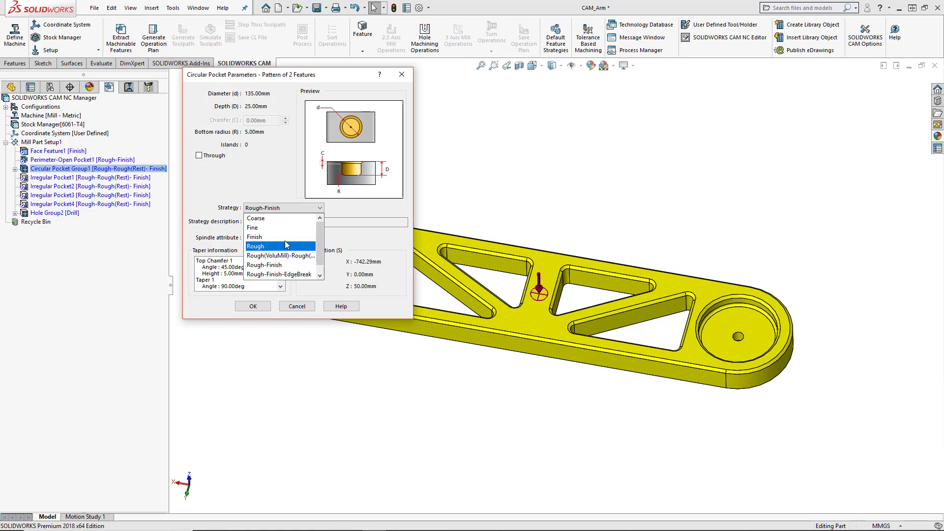
click(288, 172)
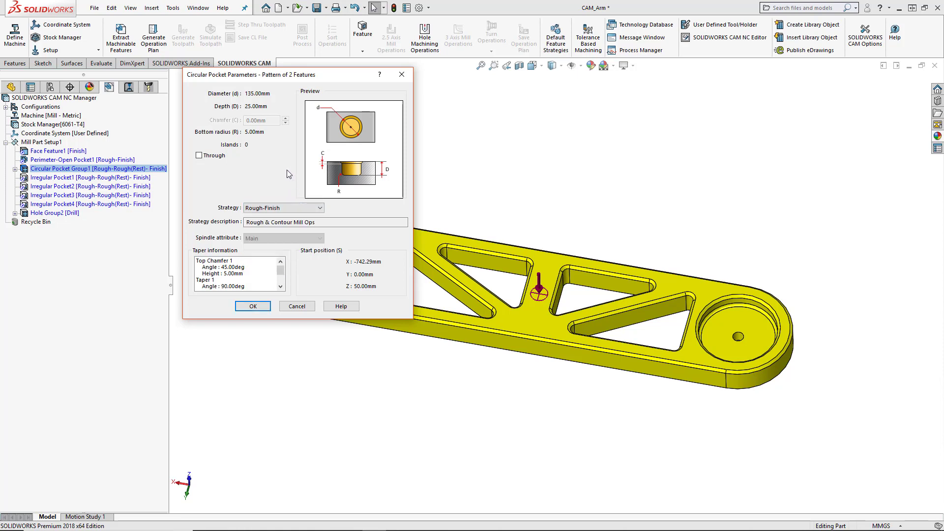
click(254, 307)
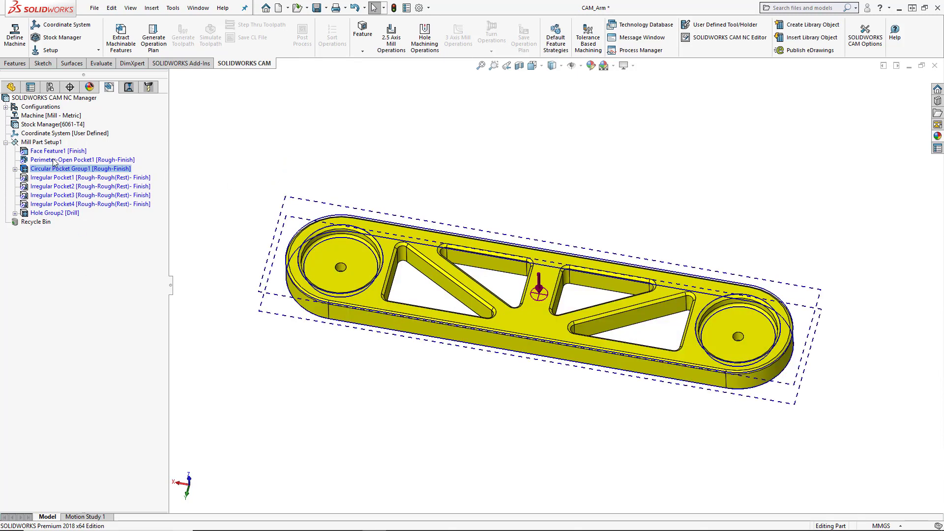
Move Perimeter-Open Pocket1 below Hole Group2 so it is last in the feature list.
click(57, 213)
drag(57, 213, 58, 215)
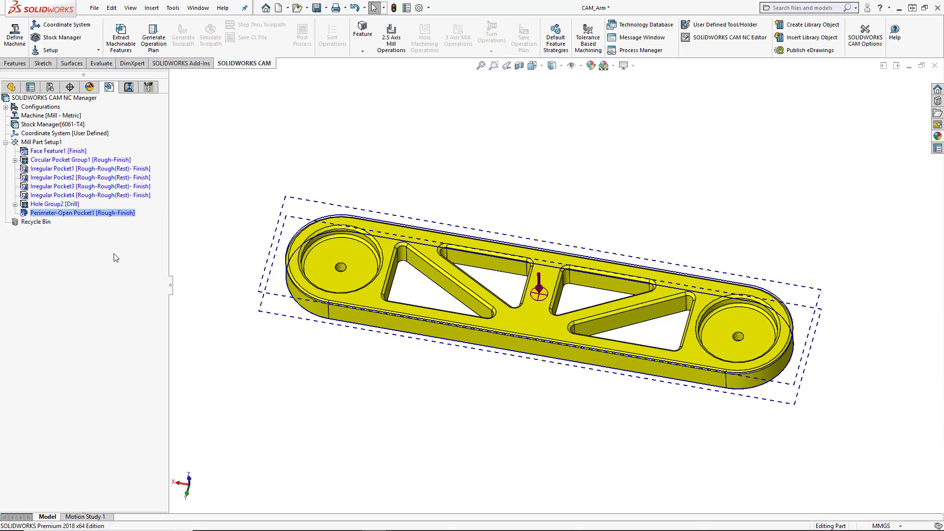
Generate the operation plan and toolpaths, producing Face Mill1 through Contour Mill6.
click(158, 48)
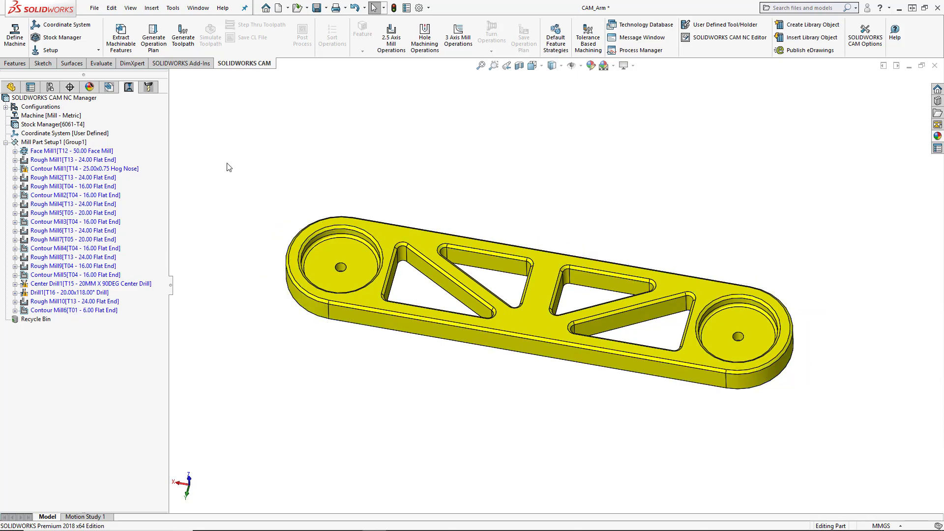
click(184, 41)
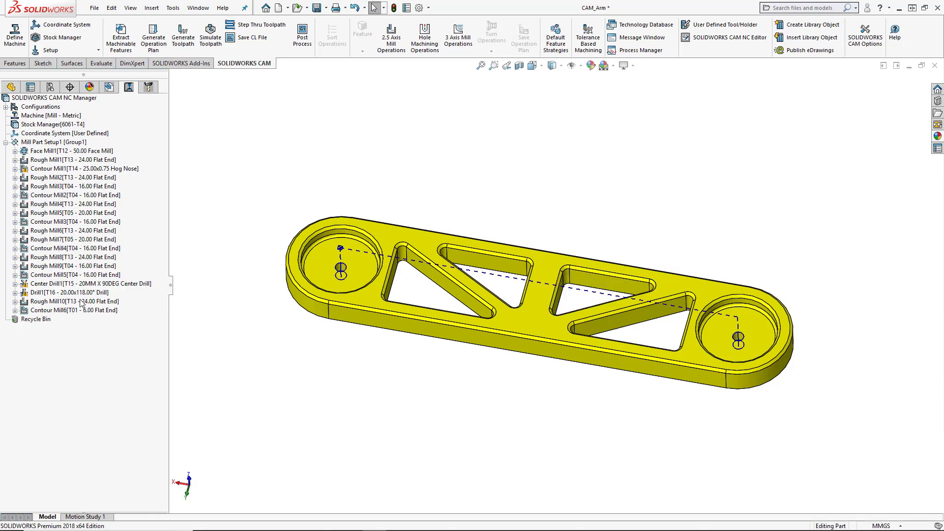
Preview Face Mill1, Rough Mill1, Contour Mill1 and Rough Mill2 toolpaths, viewing the middle pocket from above.
click(58, 151)
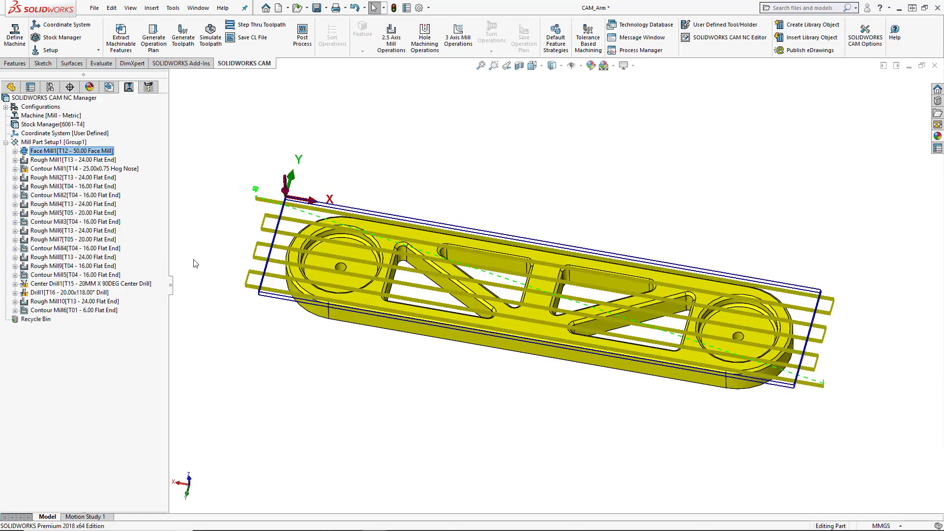
click(40, 160)
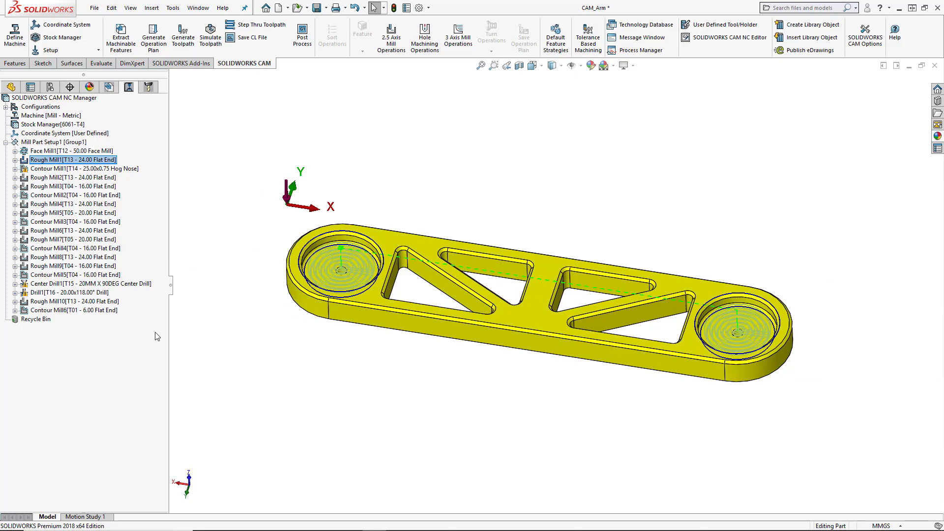
click(74, 169)
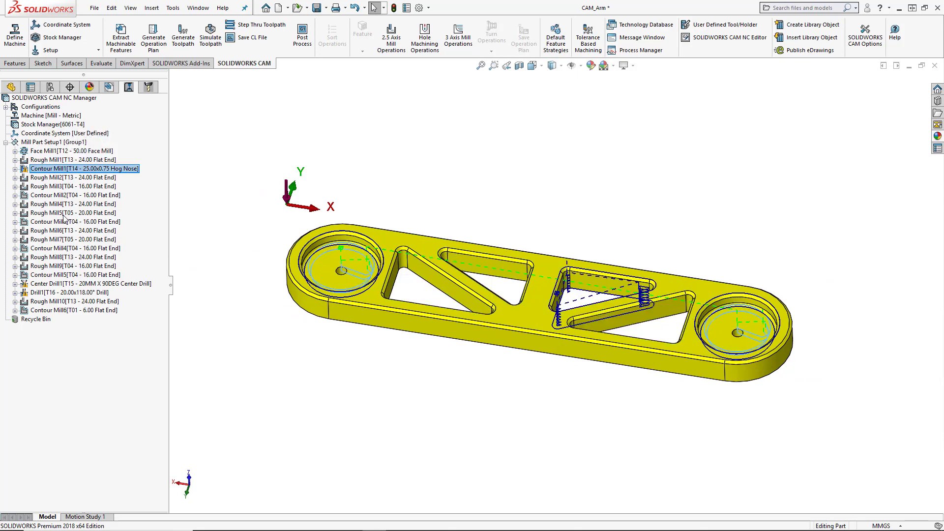
click(55, 178)
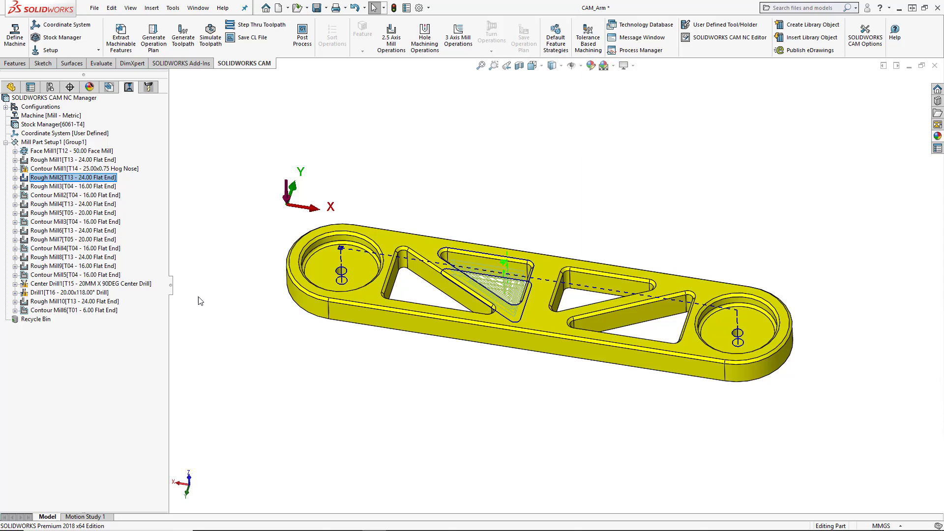
middle_drag(200, 299, 546, 266)
Review the Rough Mill3 and Contour Mill2 toolpaths on the whole arm, then show the feature tree.
scroll(546, 266, down, 5)
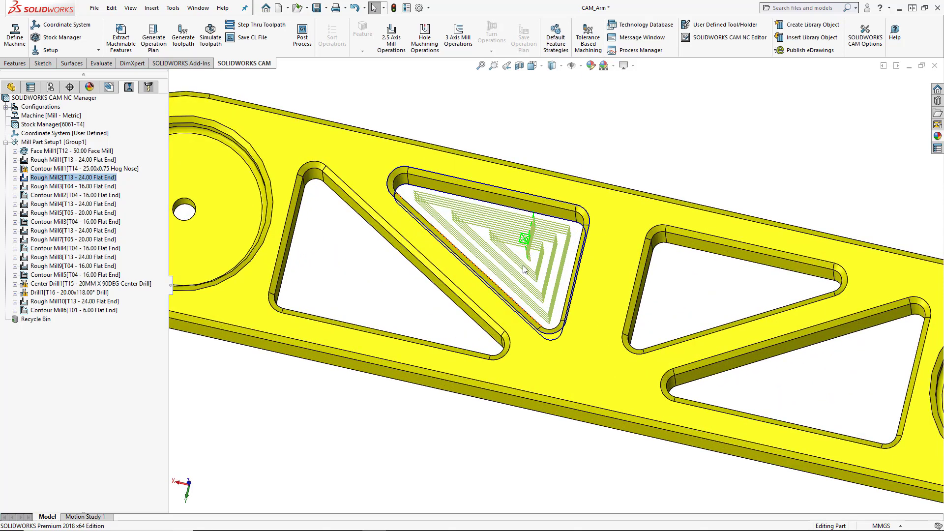
click(55, 187)
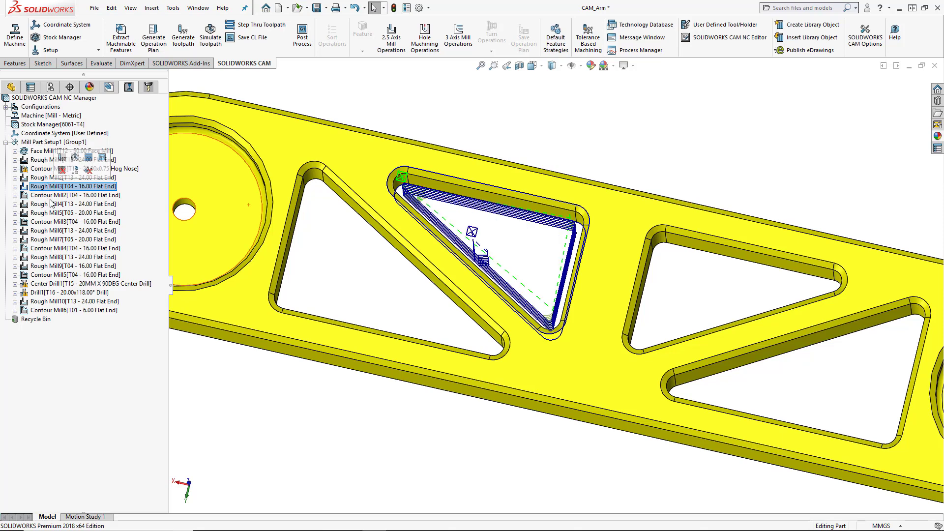
click(56, 196)
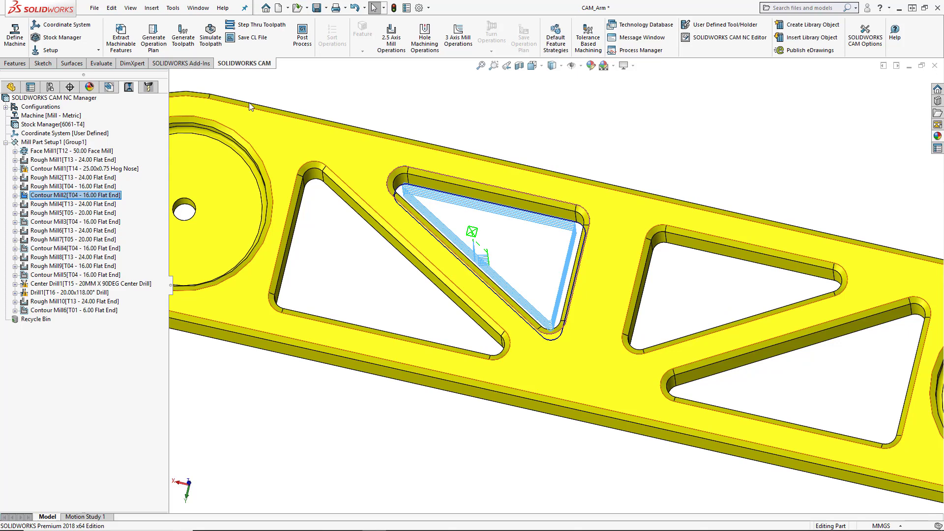
key(z)
middle_drag(671, 350, 656, 269)
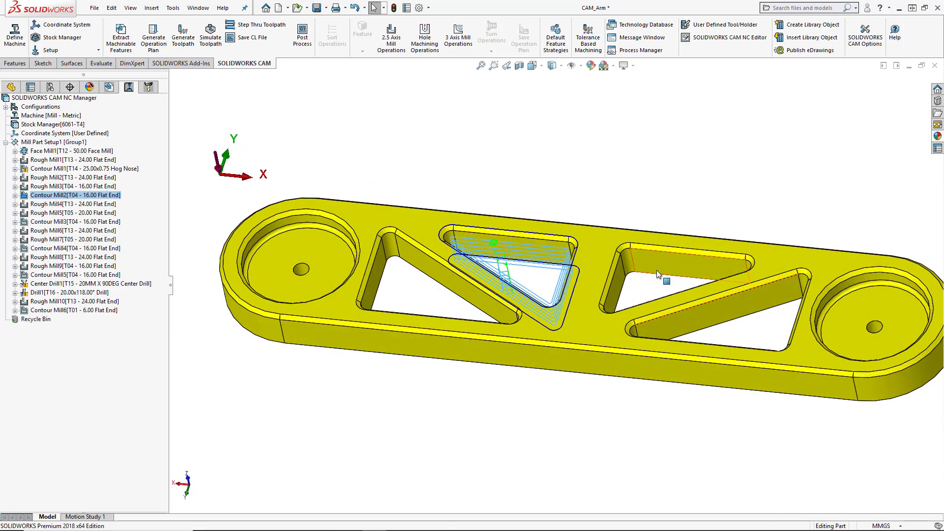
click(109, 87)
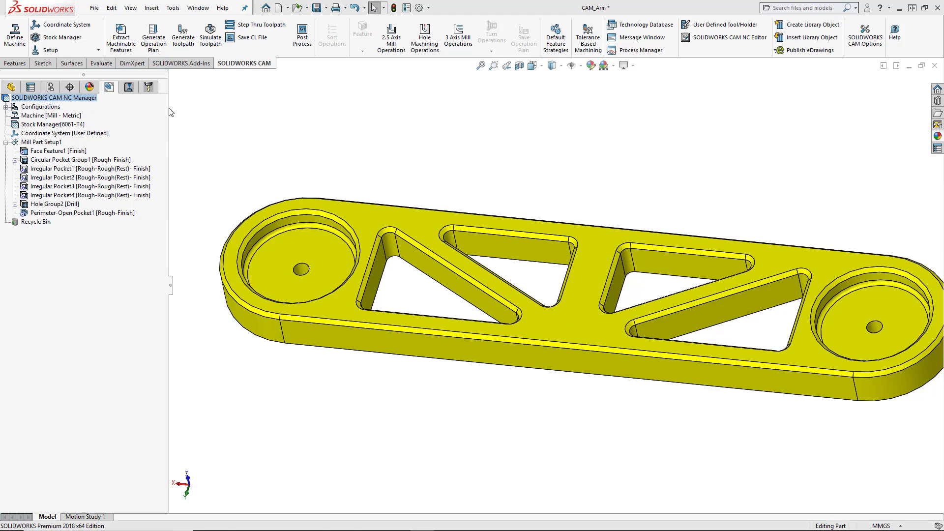
Return to the operation tree and call up Mill Part Setup1's context menu.
click(129, 87)
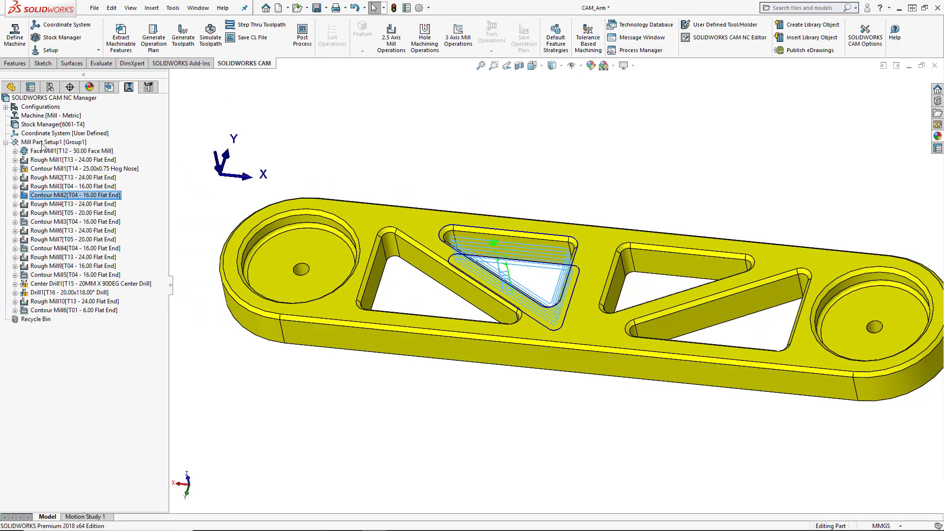
click(250, 134)
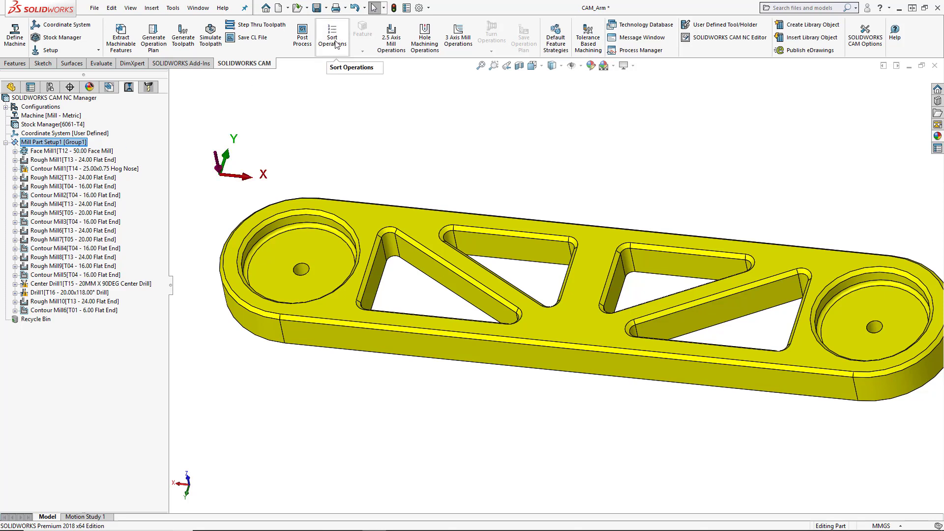
right_click(73, 143)
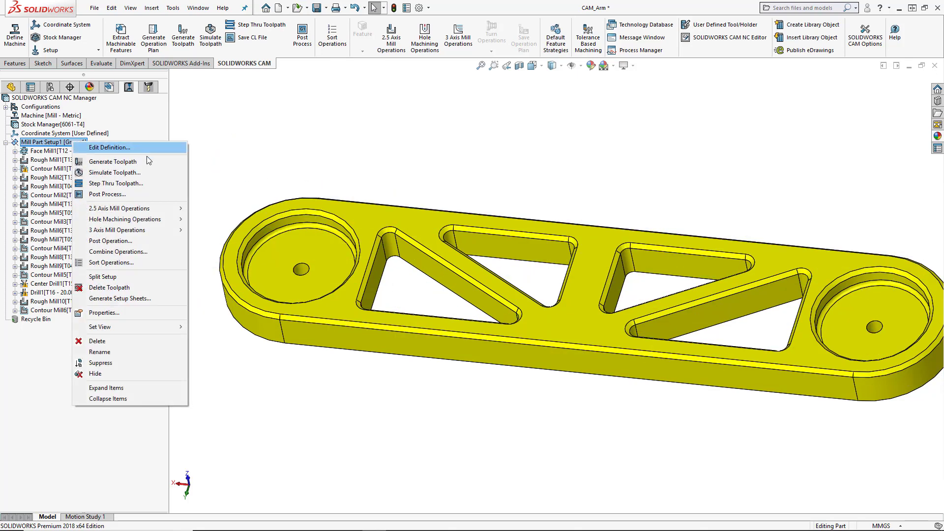
In Sort Operations, set Sort by to Tool and Then by to Operation type.
click(144, 263)
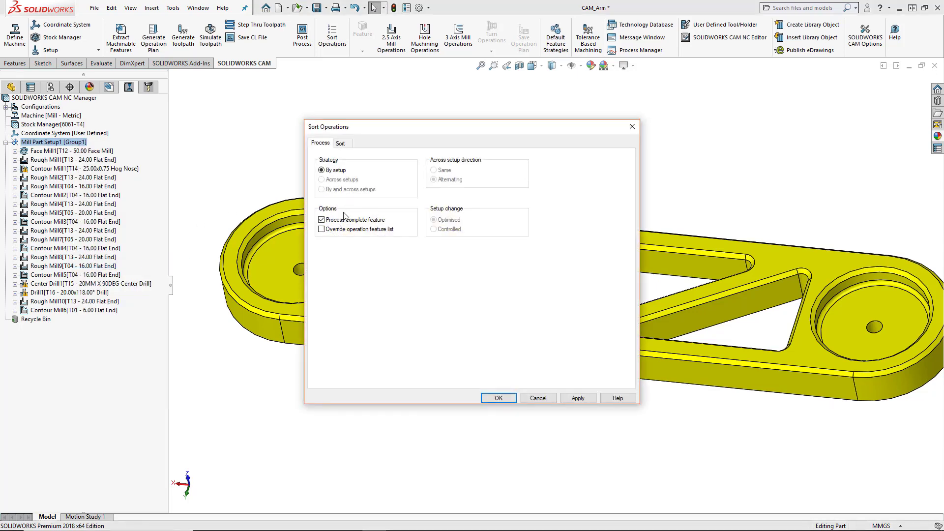
click(340, 143)
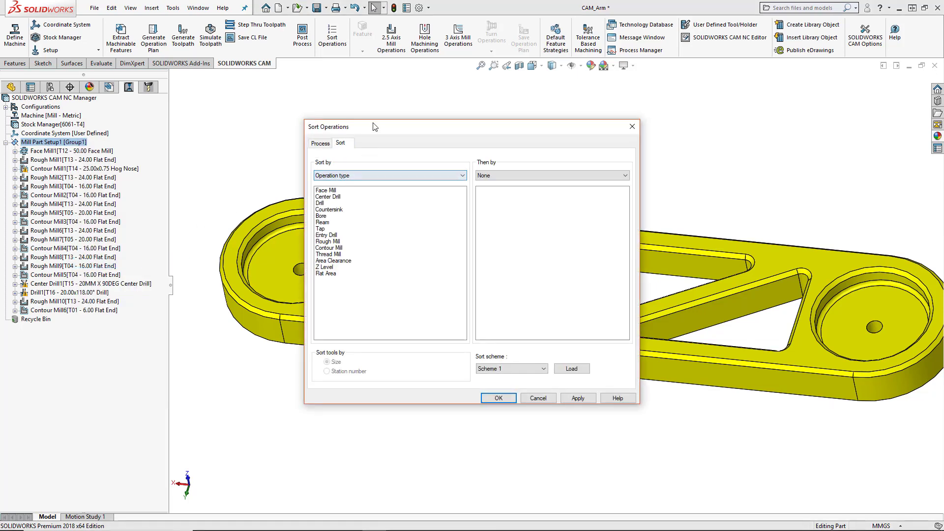
drag(375, 127, 254, 79)
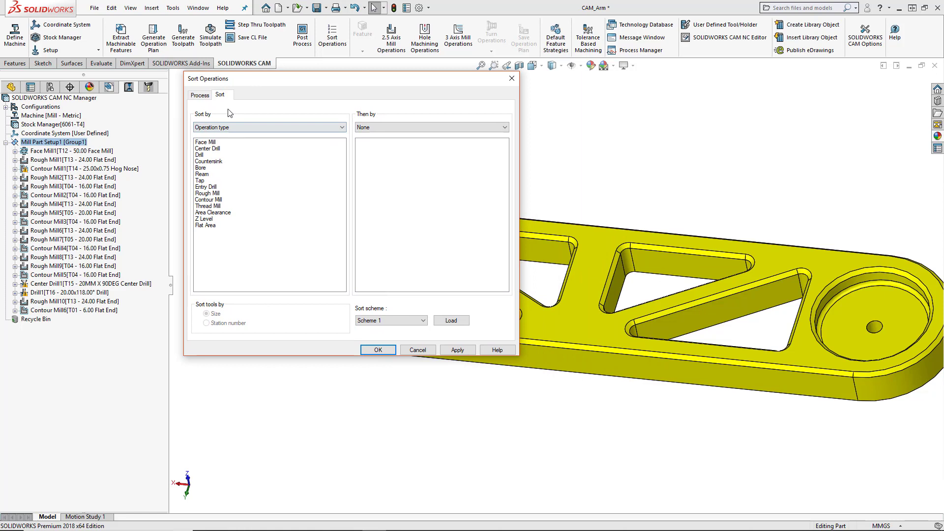
click(233, 129)
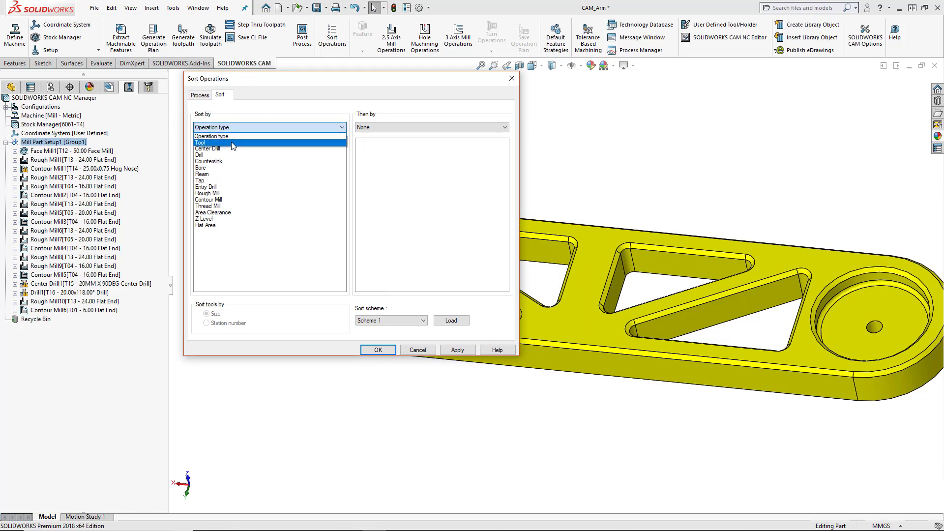
click(233, 140)
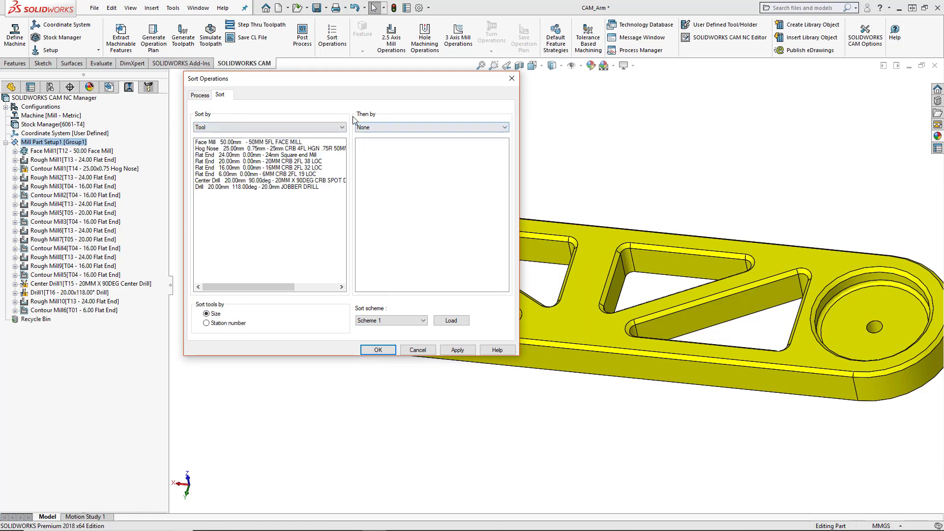
click(399, 127)
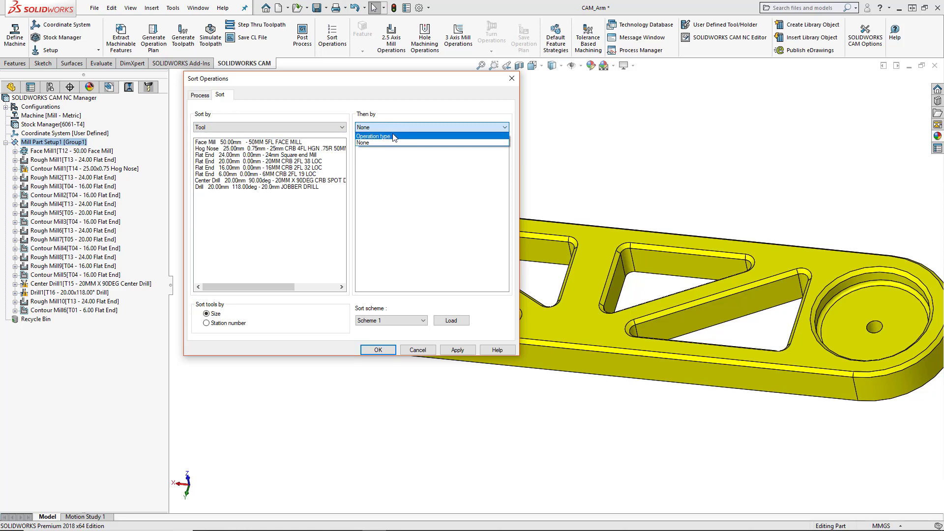
click(380, 110)
click(205, 129)
click(216, 134)
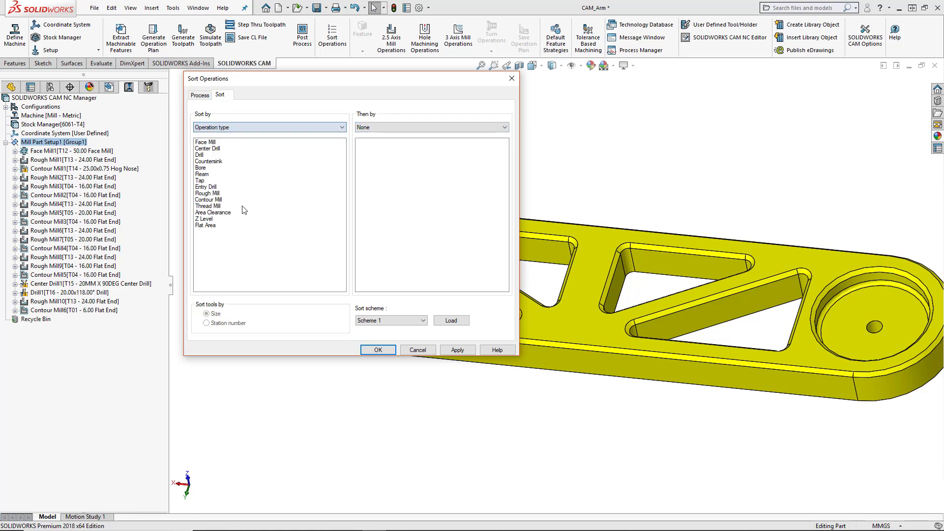
click(364, 128)
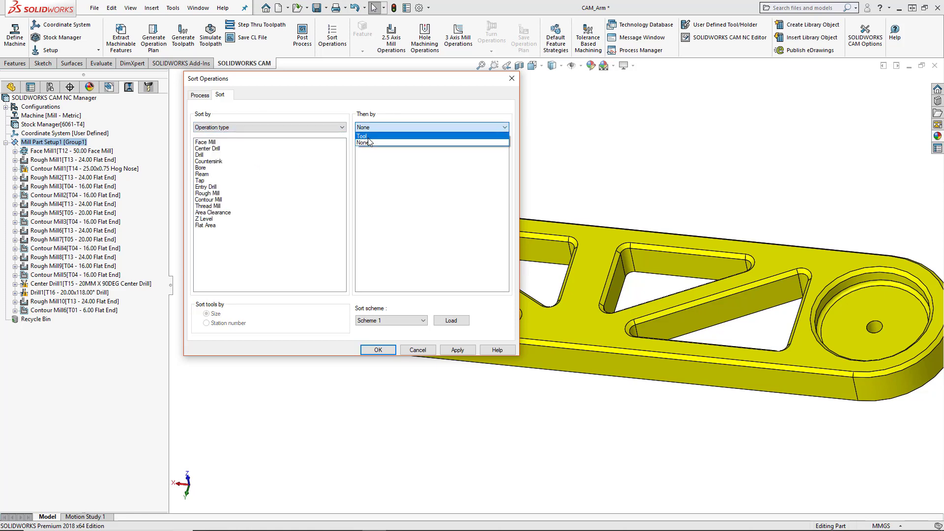
click(283, 110)
click(260, 127)
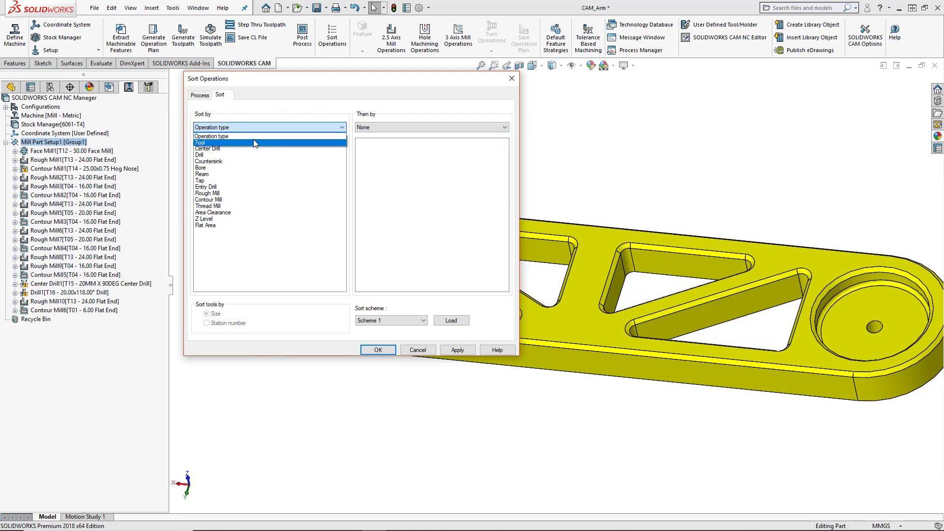
click(258, 143)
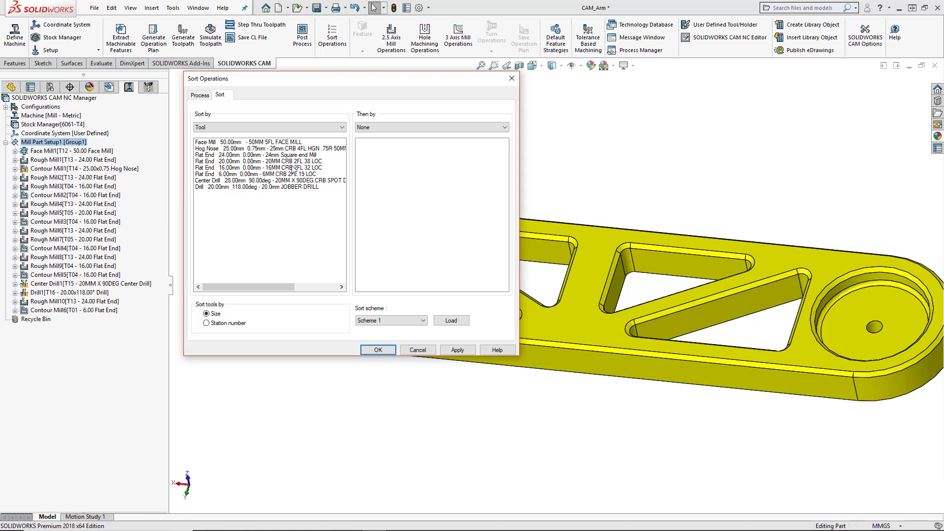
click(376, 127)
click(375, 141)
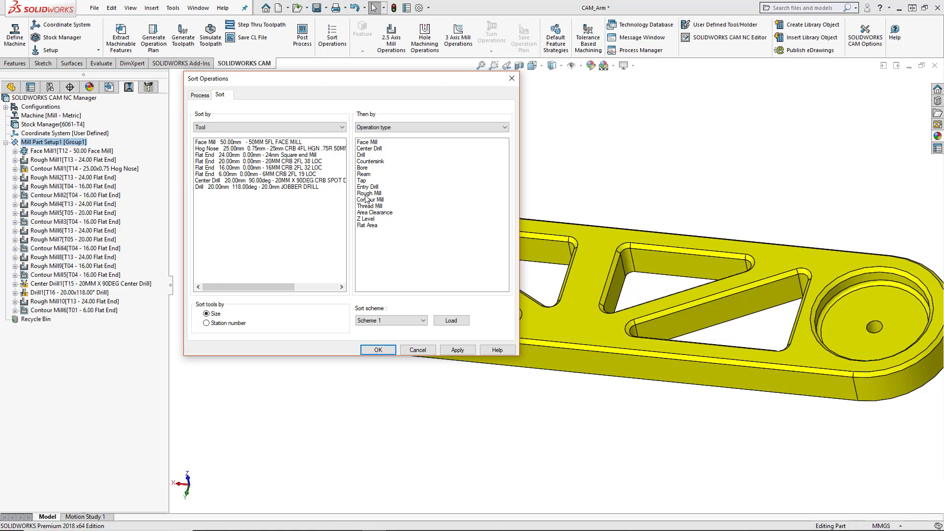
Order Rough Mill then Contour Mill right after Face Mill, and apply the sort.
drag(367, 195, 393, 149)
drag(371, 201, 366, 153)
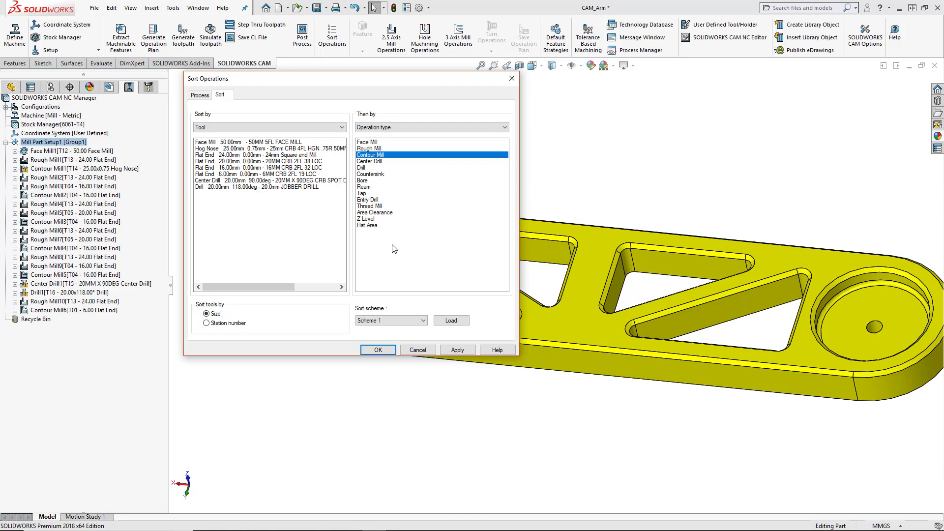
click(464, 350)
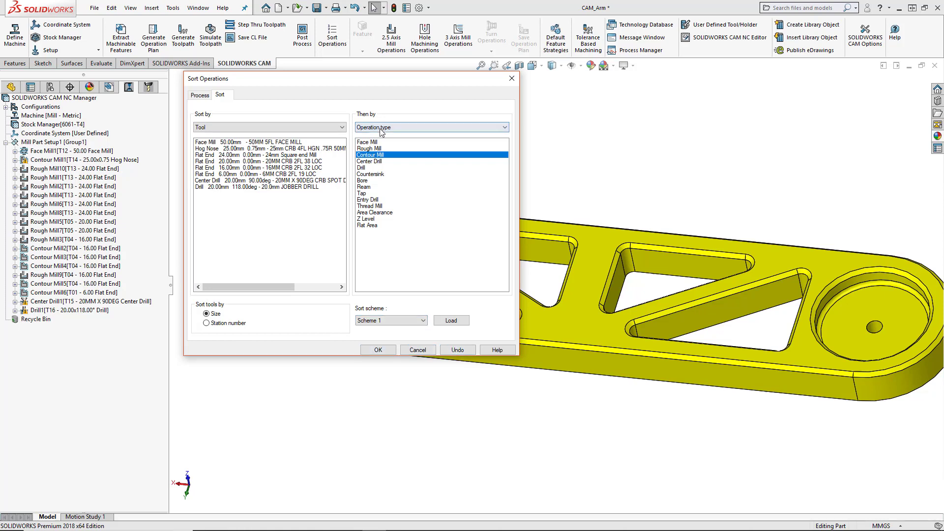
click(379, 349)
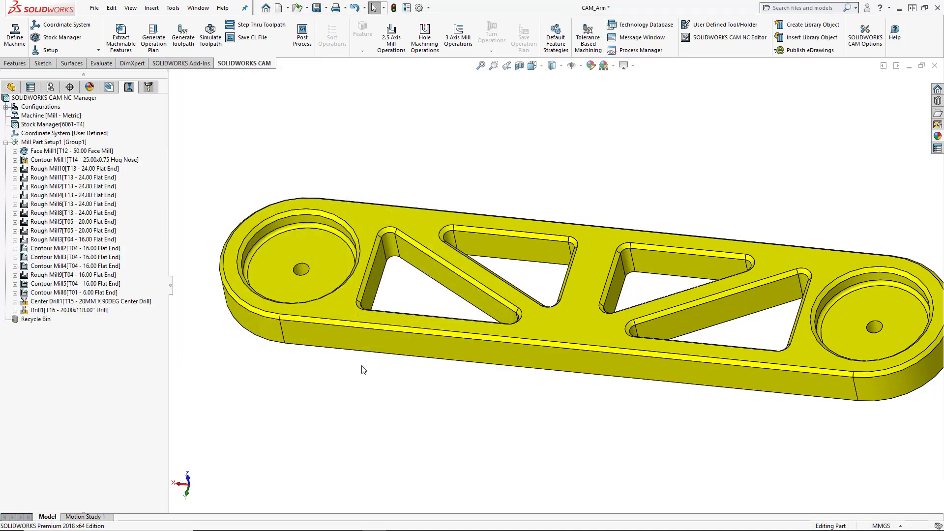
Reorder the tree so Contour Mill1 sits after Rough Mill3, ahead of Contour Mill2.
click(52, 151)
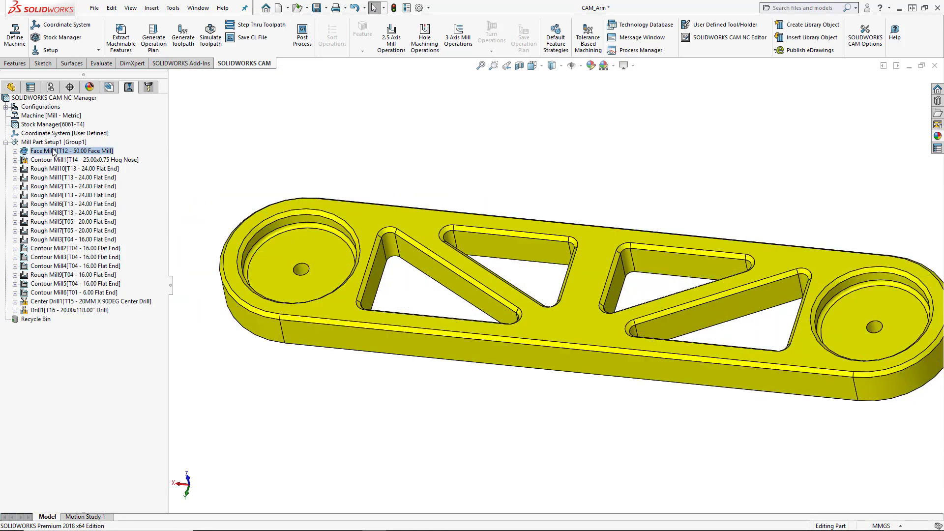
click(51, 161)
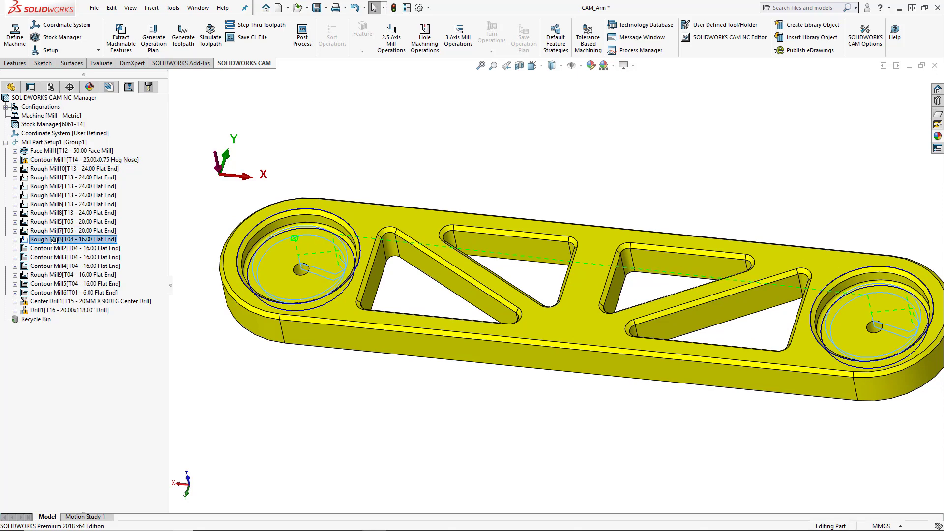
drag(53, 241, 53, 241)
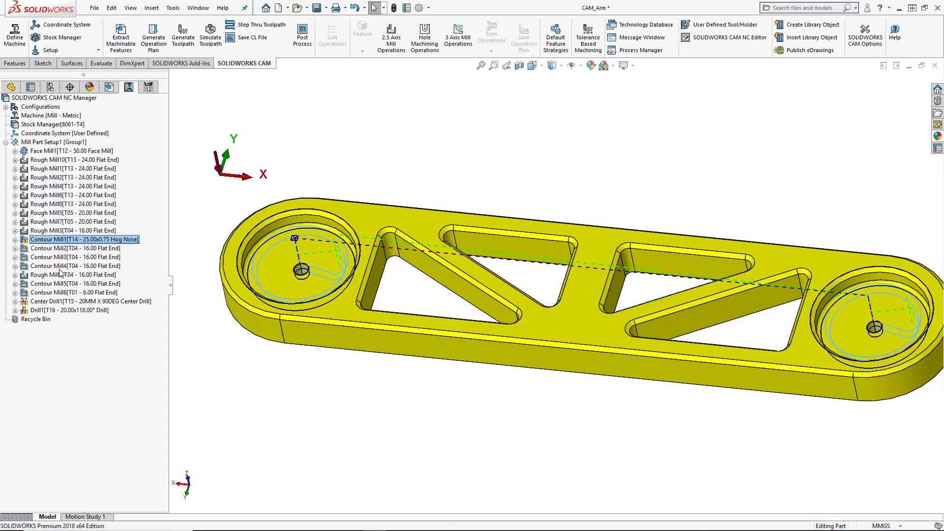